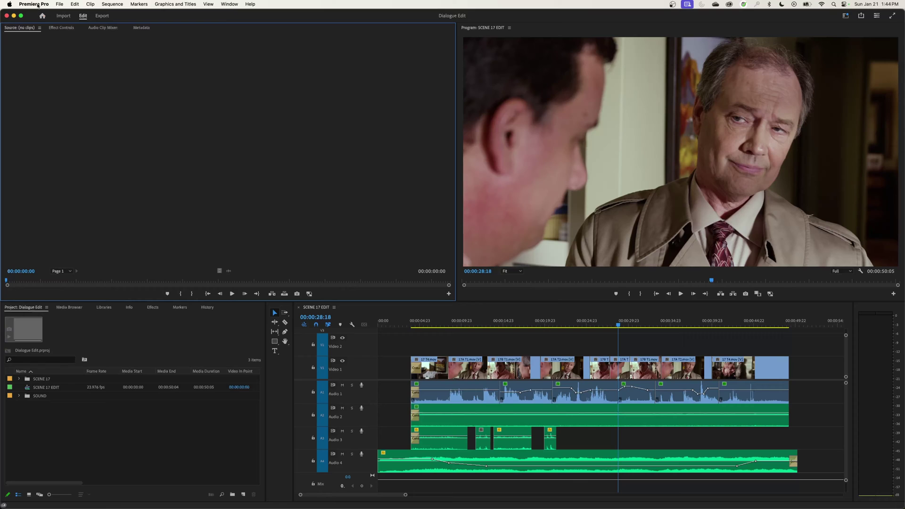
# Step: Browse the General, Control Surface, Memory, Timeline and Transcription preferences, then cancel unchanged
pyautogui.click(38, 5)
pyautogui.moveTo(46, 26)
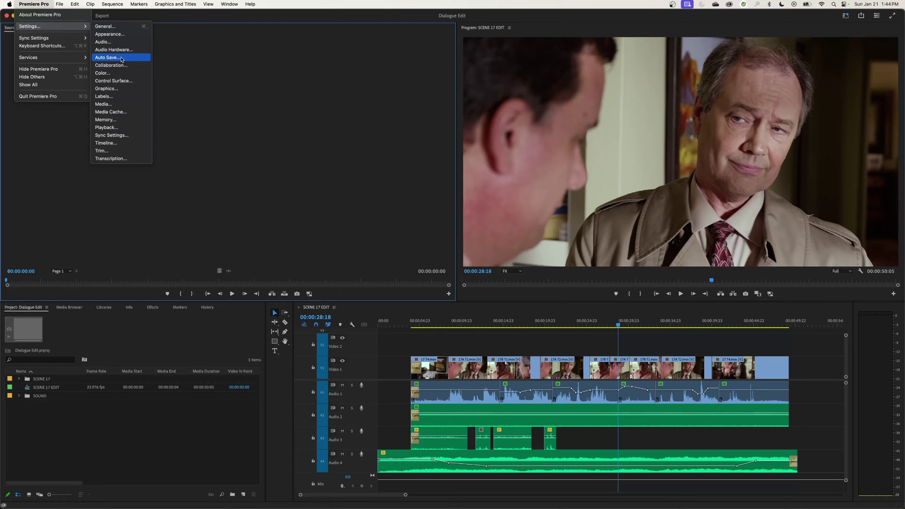
pyautogui.click(125, 44)
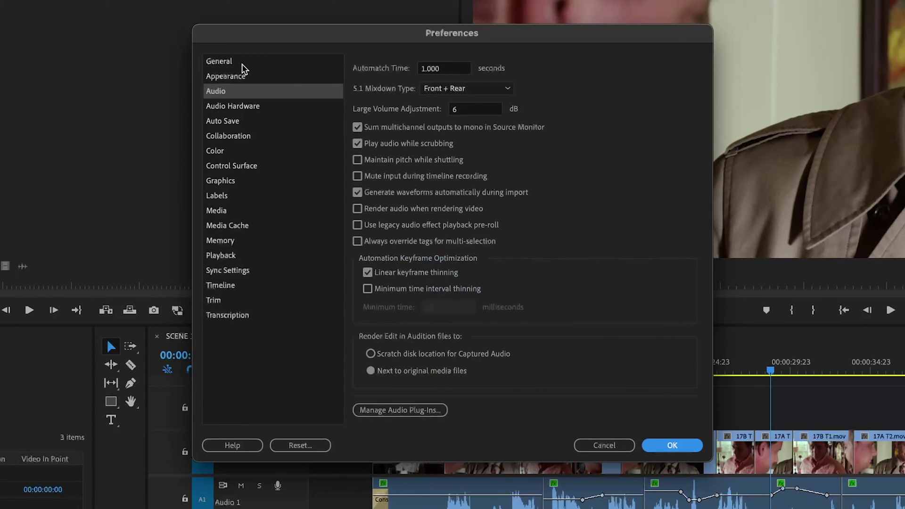
pyautogui.click(240, 62)
pyautogui.click(250, 164)
pyautogui.click(268, 240)
pyautogui.click(251, 286)
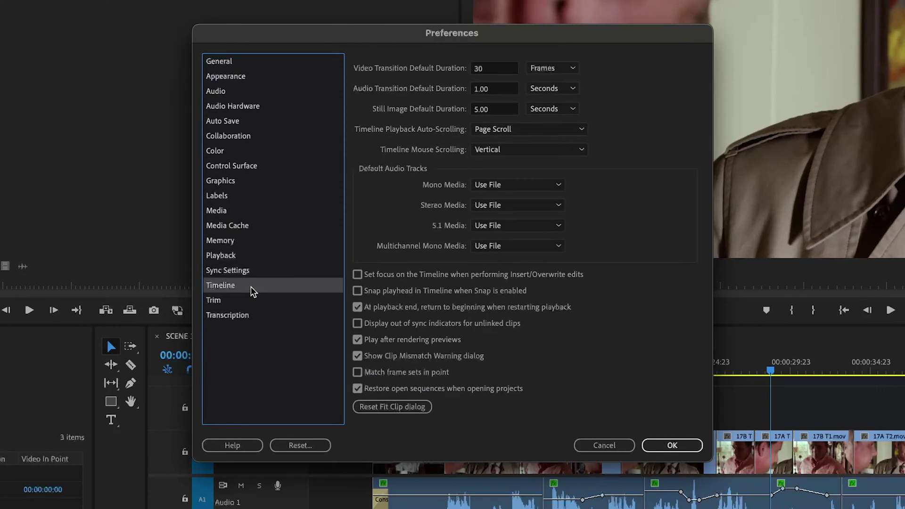
pyautogui.click(254, 315)
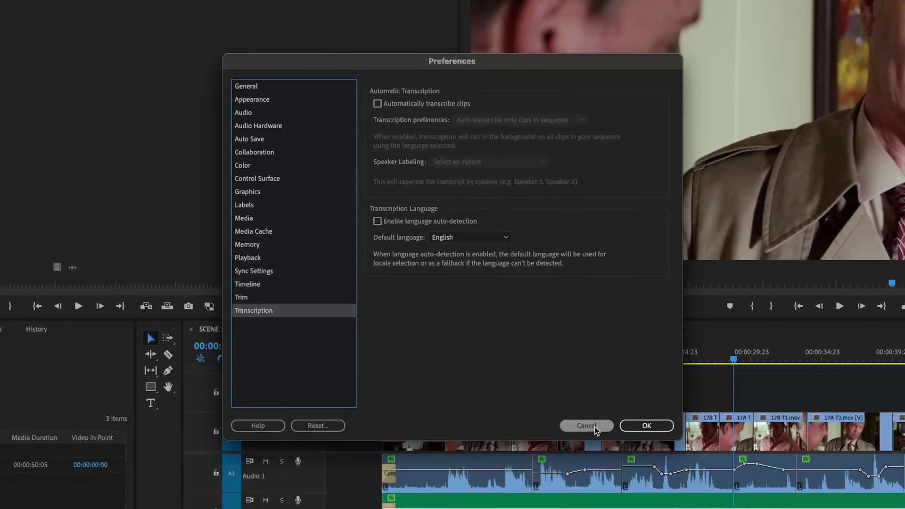
pyautogui.click(613, 446)
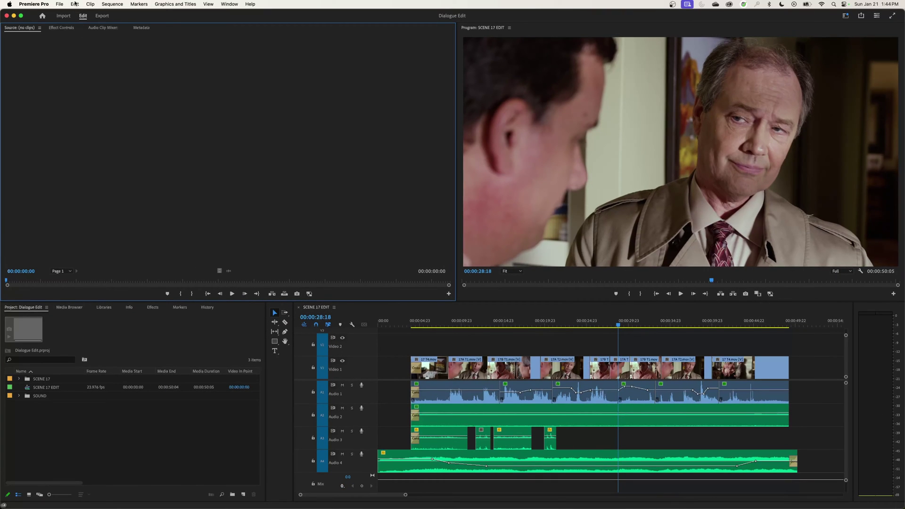
# Step: Show the Edit menu's commands, glance at the Settings submenu, and return to Edit
pyautogui.click(74, 3)
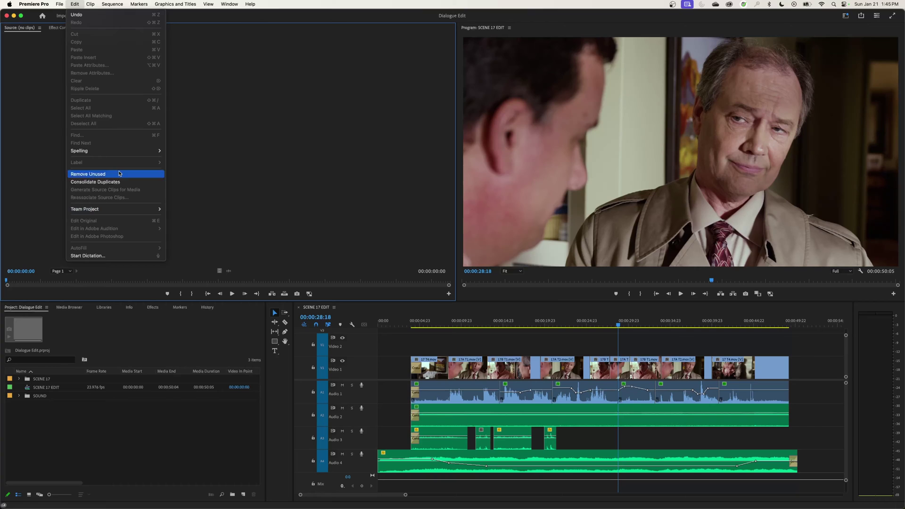
pyautogui.moveTo(34, 4)
pyautogui.moveTo(53, 27)
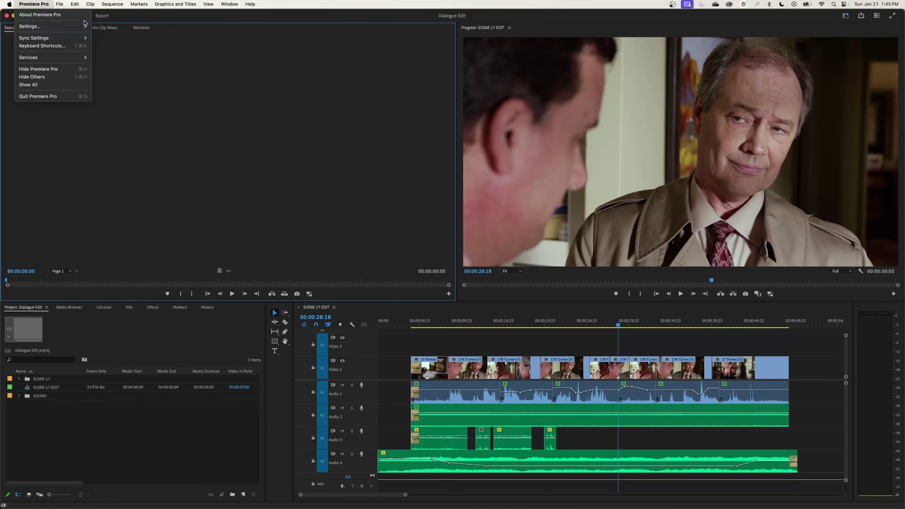
pyautogui.moveTo(74, 6)
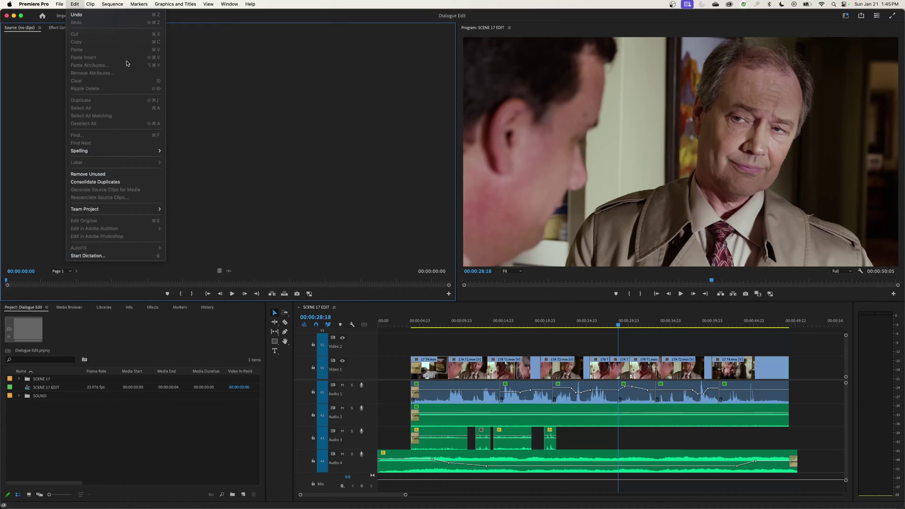
# Step: Inspect the Audio preferences checkboxes, including Play audio while scrubbing, then cancel without changes
pyautogui.click(32, 5)
pyautogui.click(33, 5)
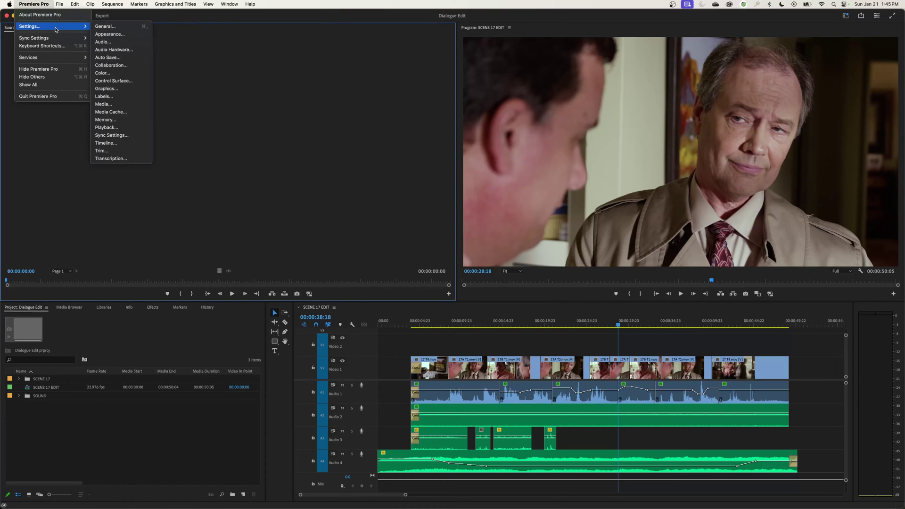
pyautogui.click(120, 44)
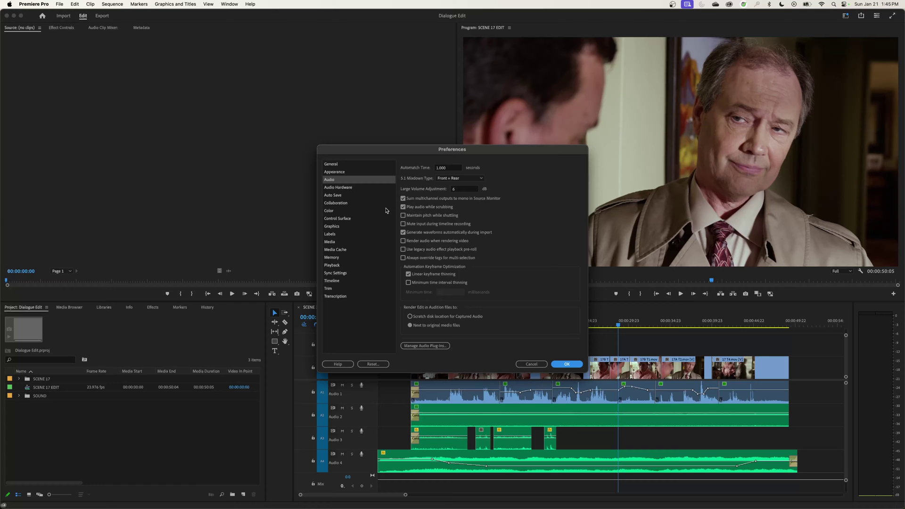
pyautogui.click(333, 183)
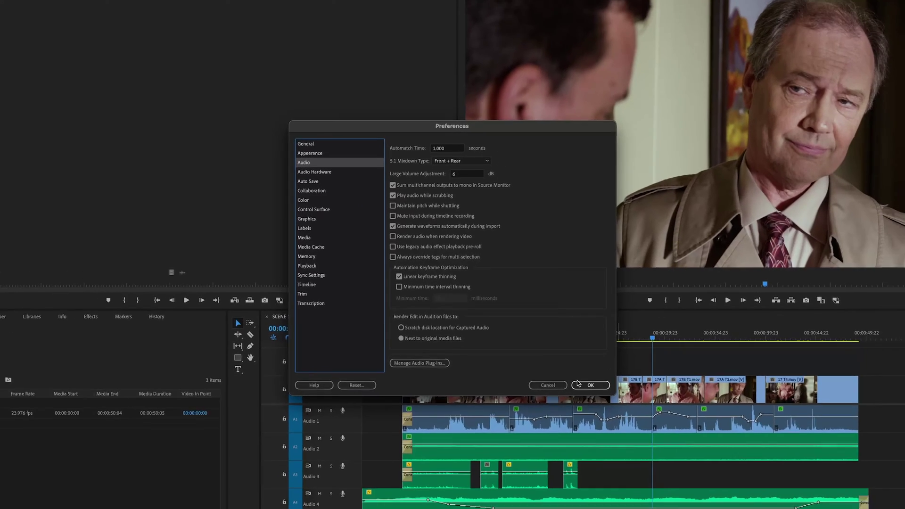
pyautogui.click(589, 423)
# Step: Play SCENE 17 EDIT from the previous edit, pausing at 00:00:36:01
pyautogui.click(609, 312)
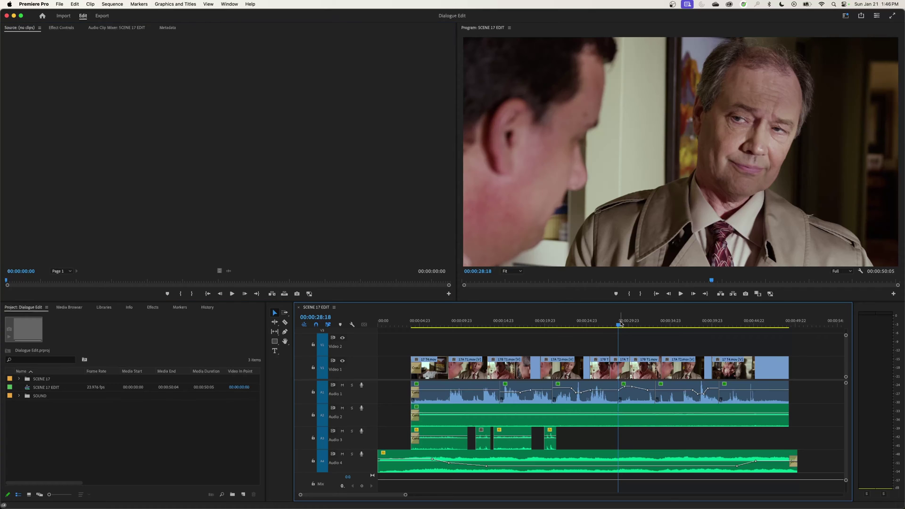
pyautogui.press('Up')
pyautogui.press('space')
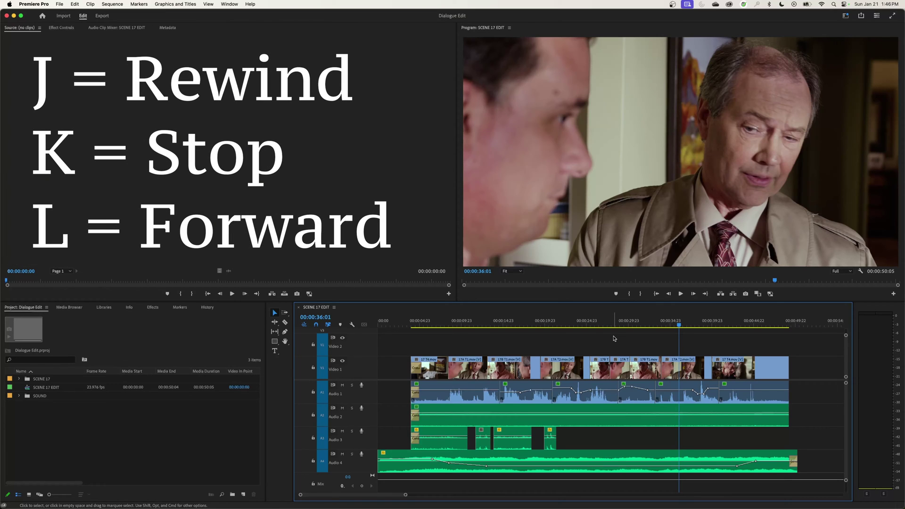
# Step: Play the sequence in reverse, stop, then play forward from 00:00:11:13 to 00:00:13:23
pyautogui.press('j')
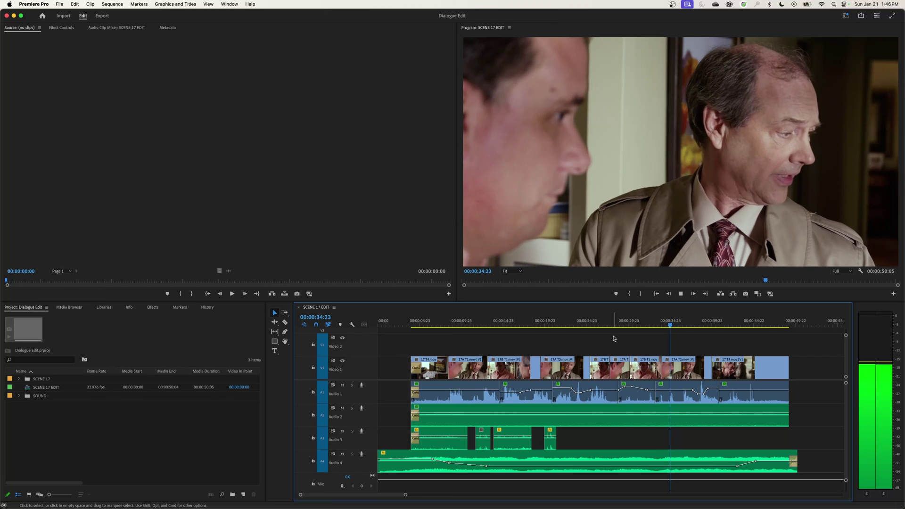
pyautogui.press('k')
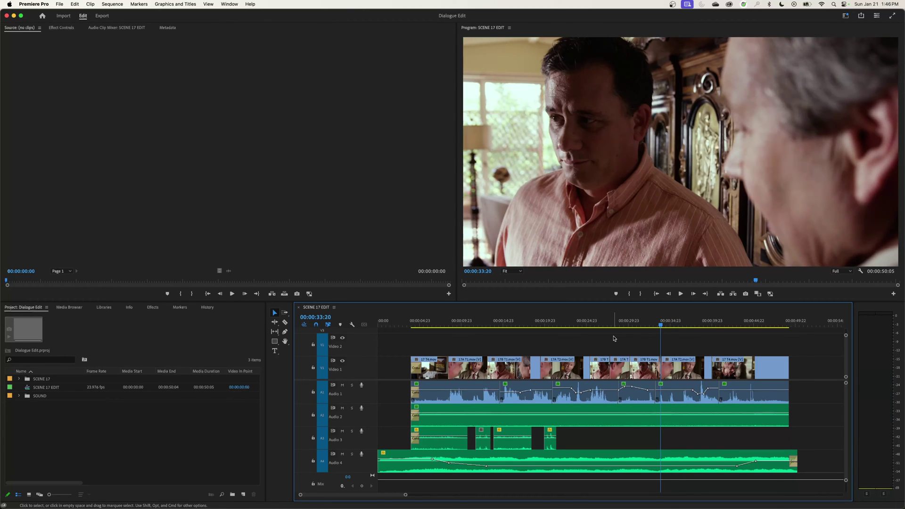
pyautogui.click(475, 321)
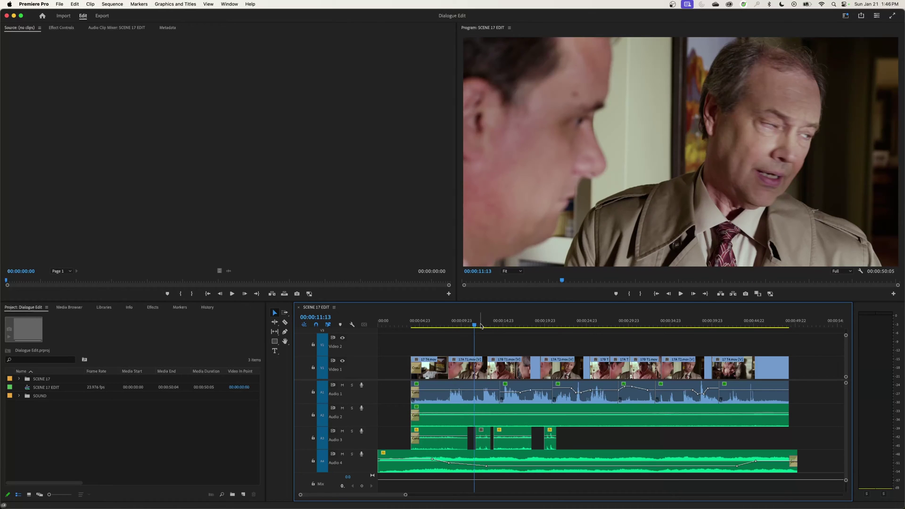
pyautogui.press('l')
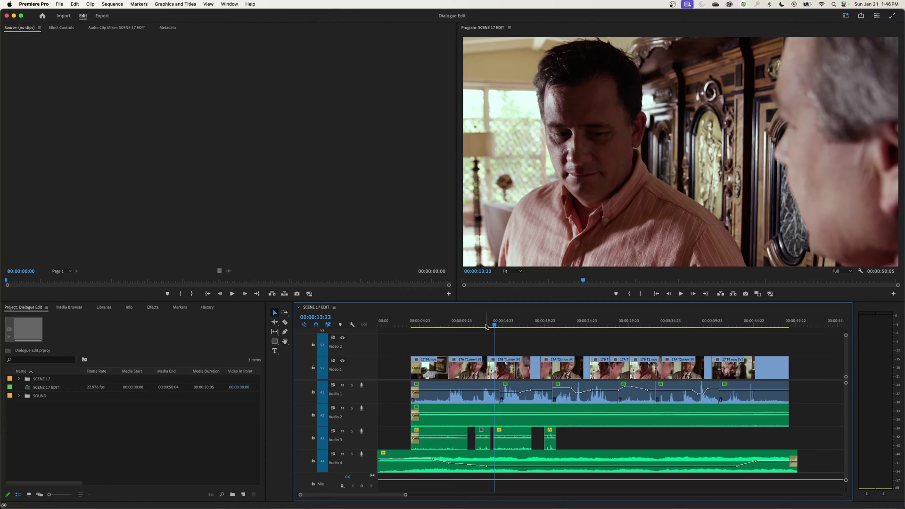
# Step: Play forward from 00:00:08:05, pausing at 00:00:16:23 and again at 00:00:27:15
pyautogui.click(447, 323)
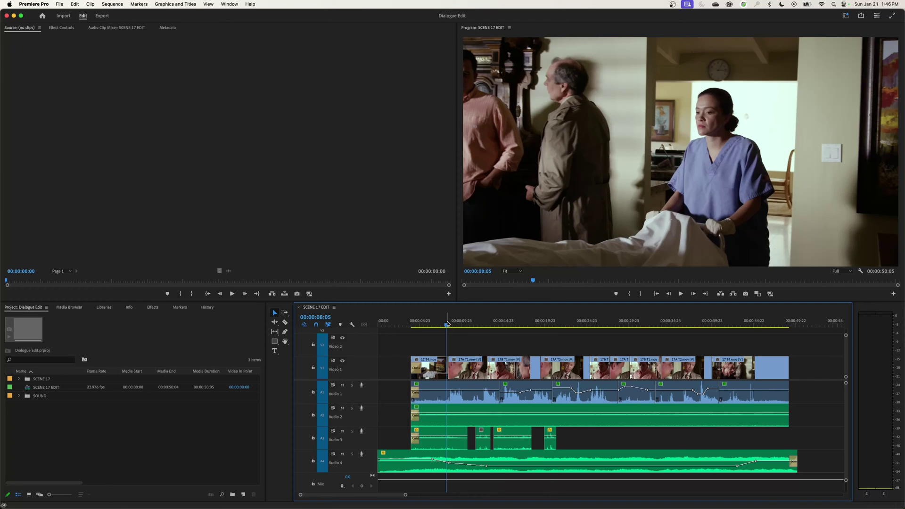
pyautogui.press('space')
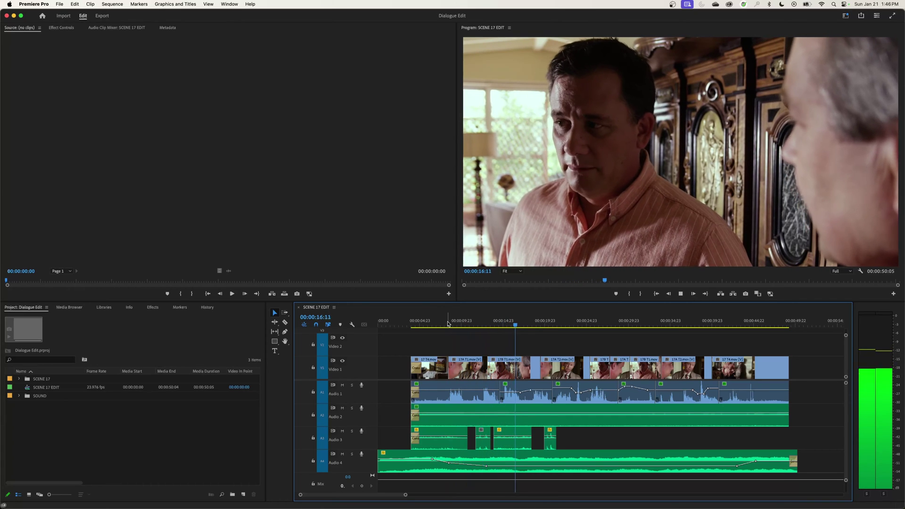
pyautogui.press('space')
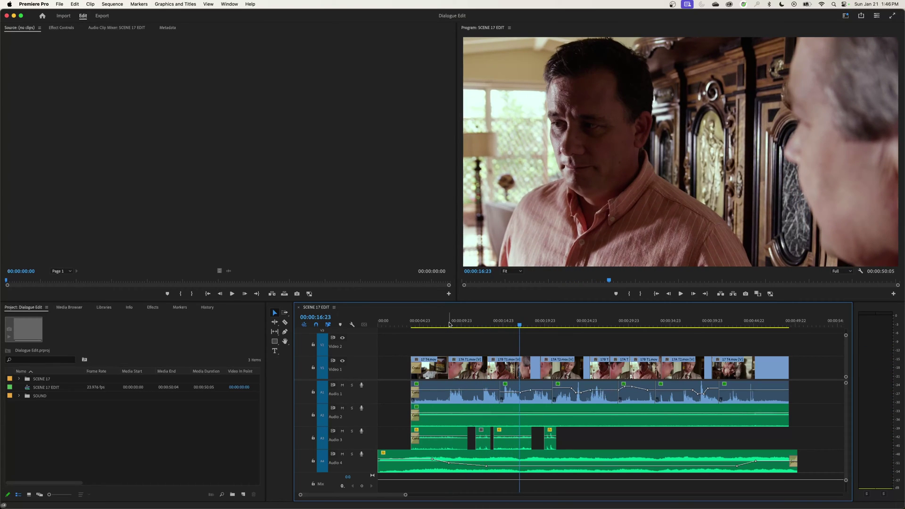
pyautogui.press('space')
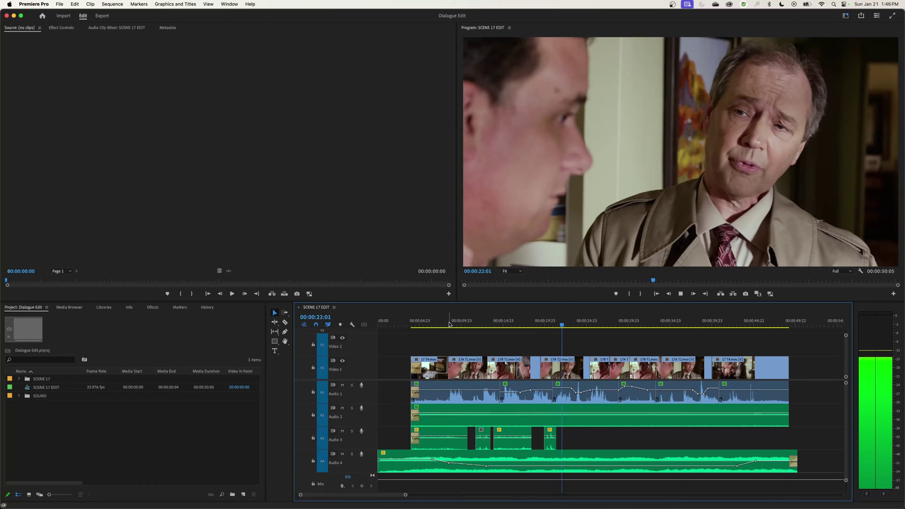
pyautogui.press('space')
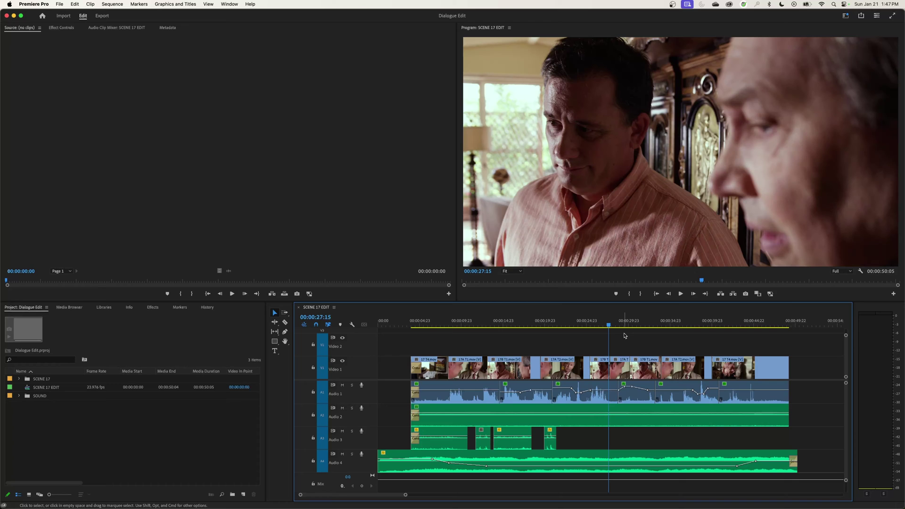
# Step: Play backward briefly, stop, then scrub the playhead back through the sequence
pyautogui.press('j')
pyautogui.press('j')
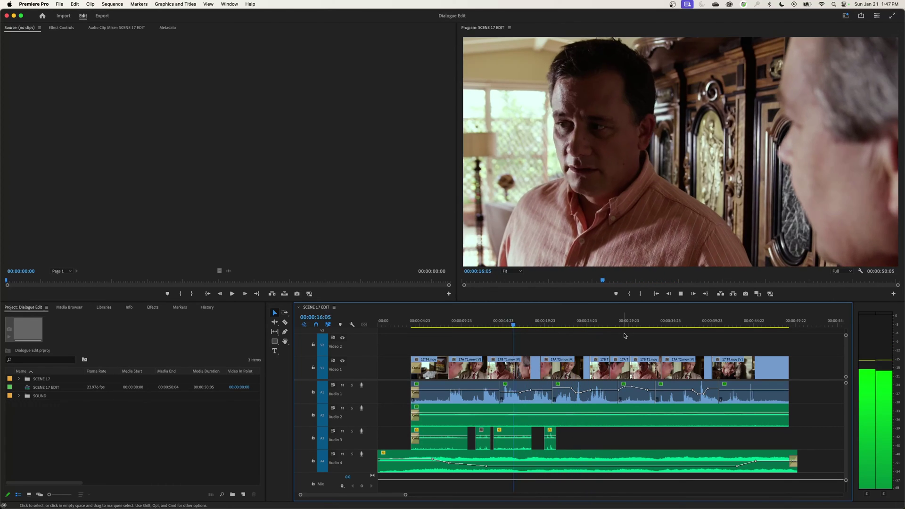
pyautogui.press('k')
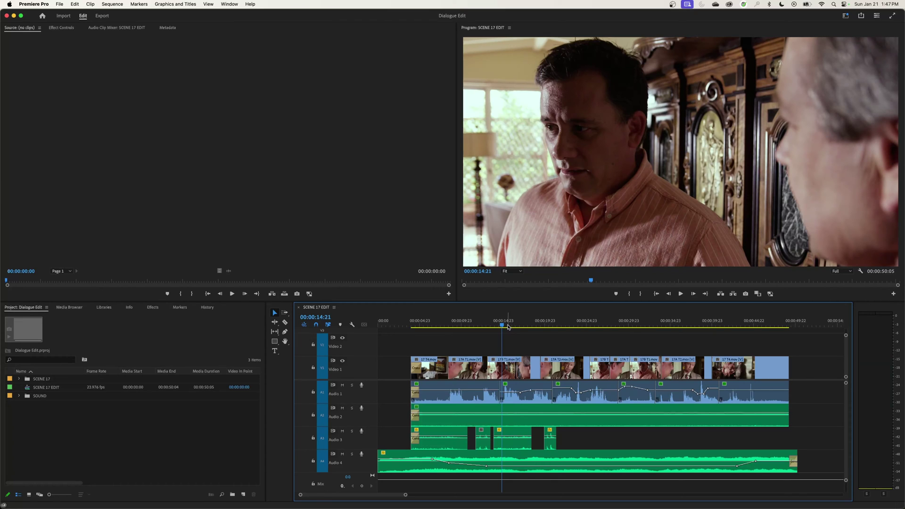
pyautogui.moveTo(504, 322); pyautogui.dragTo(458, 322)
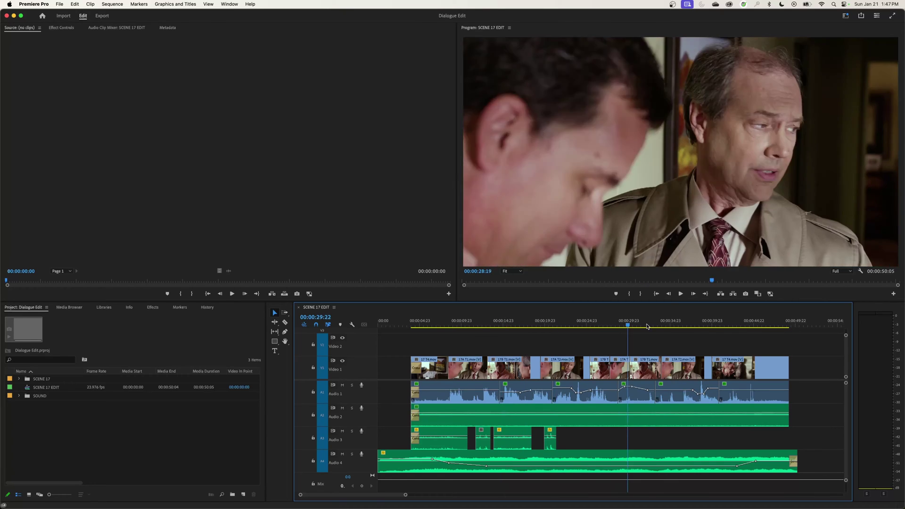
# Step: Reopen the Audio preferences with Play audio while scrubbing still enabled
pyautogui.click(33, 3)
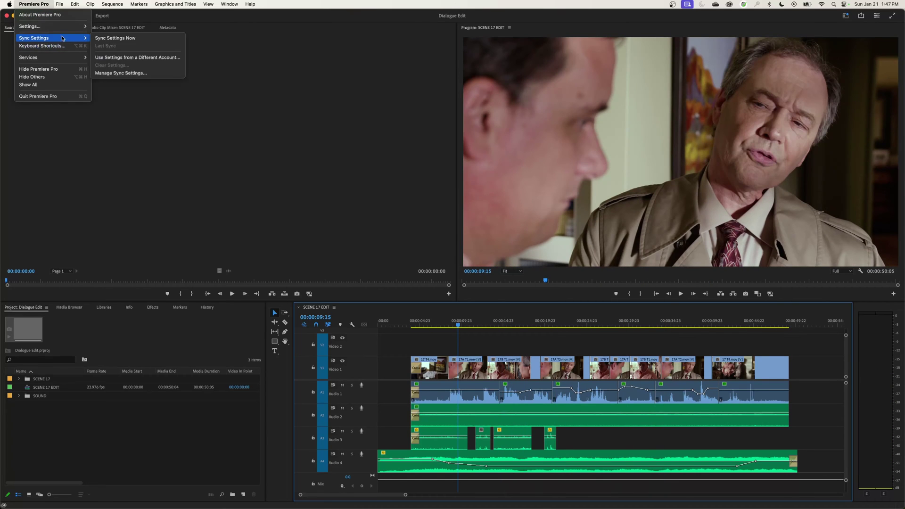
pyautogui.click(436, 150)
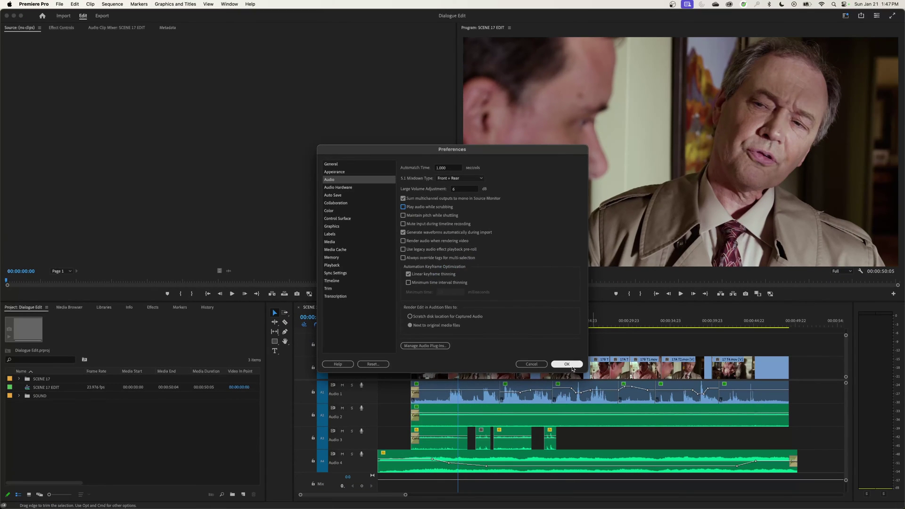
# Step: Apply the audio preferences, then play and scrub the scene to about 00:00:17:19
pyautogui.click(706, 497)
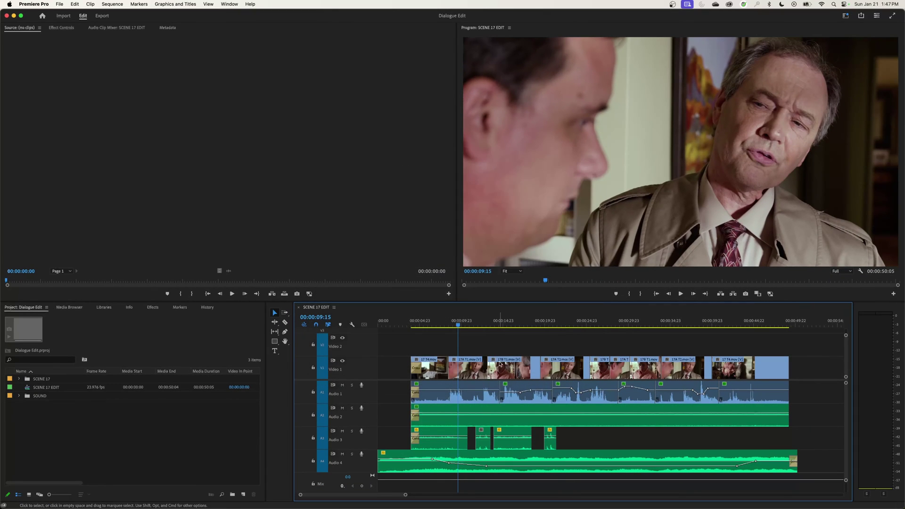
pyautogui.moveTo(458, 324); pyautogui.dragTo(468, 347)
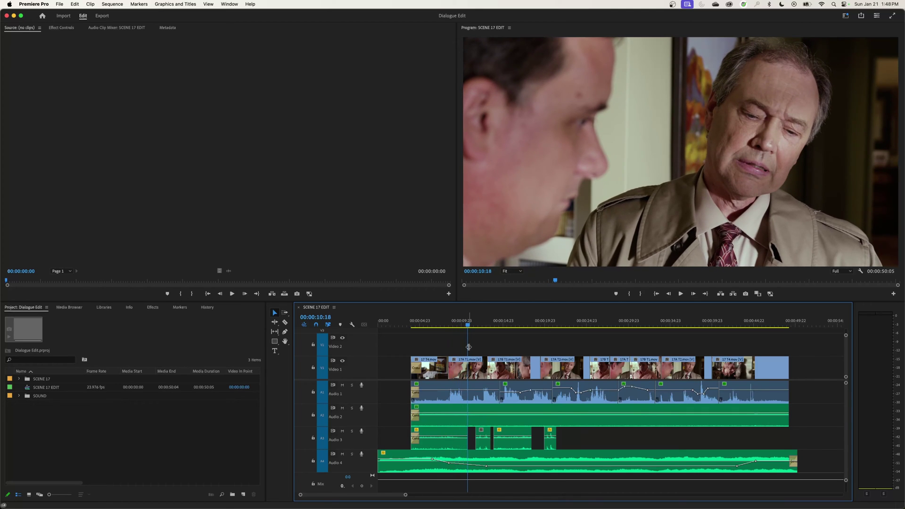
pyautogui.press('space')
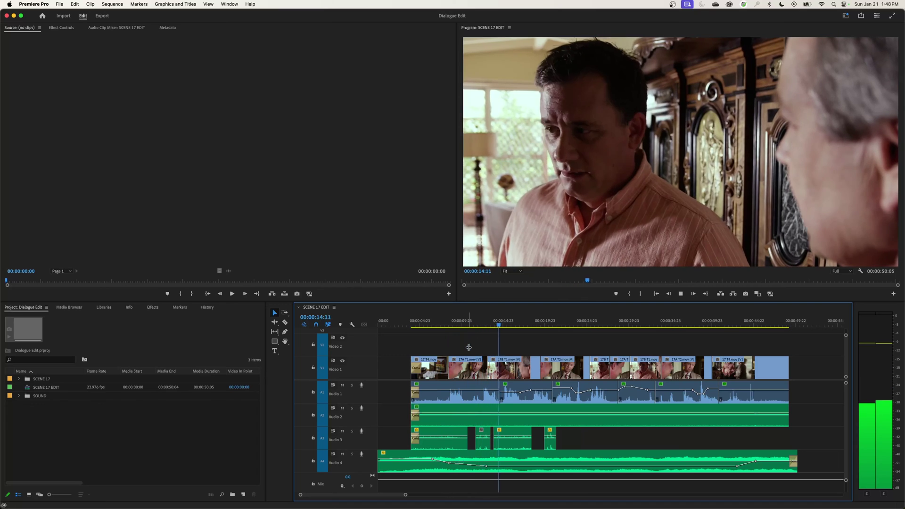
pyautogui.press('space')
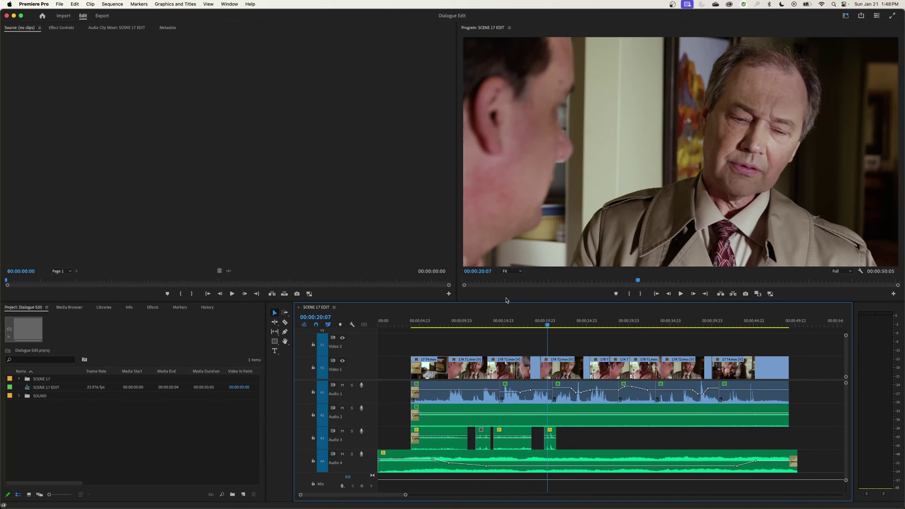
pyautogui.moveTo(520, 325)
pyautogui.mouseDown()
pyautogui.moveTo(720, 330)
pyautogui.moveTo(526, 325)
pyautogui.mouseUp()
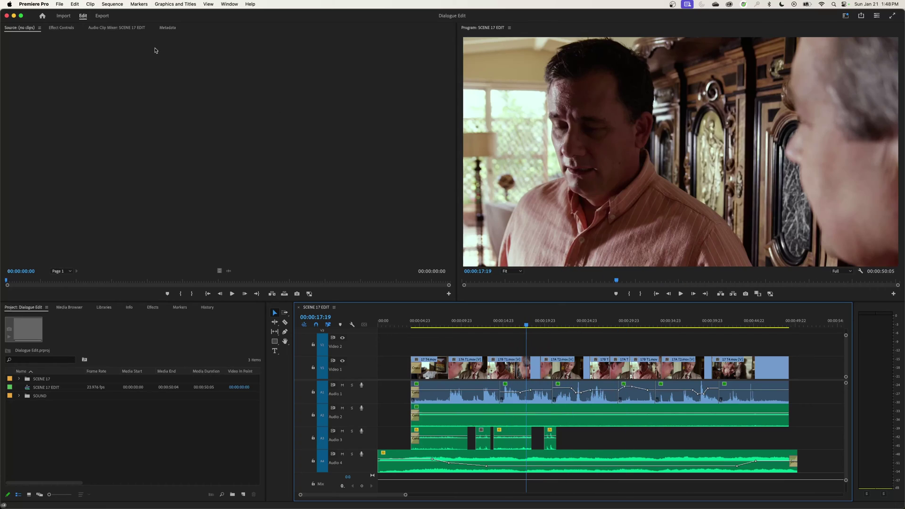
pyautogui.click(28, 3)
# Step: Enable Maintain pitch while shuttling in the Audio preferences and apply it
pyautogui.moveTo(70, 27)
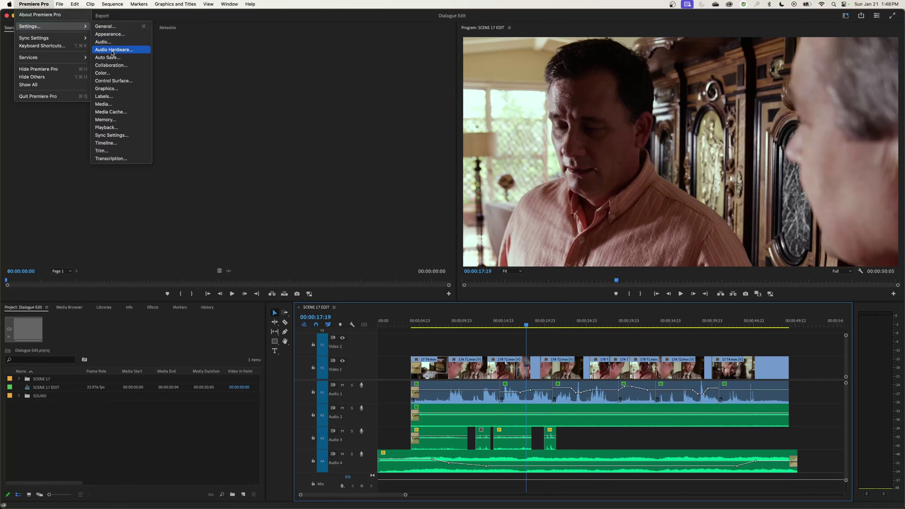
pyautogui.click(103, 42)
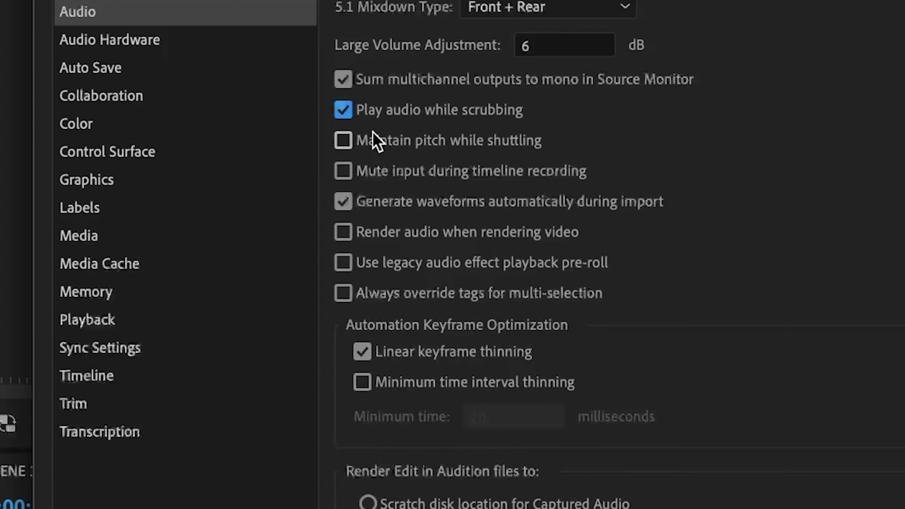
pyautogui.click(343, 141)
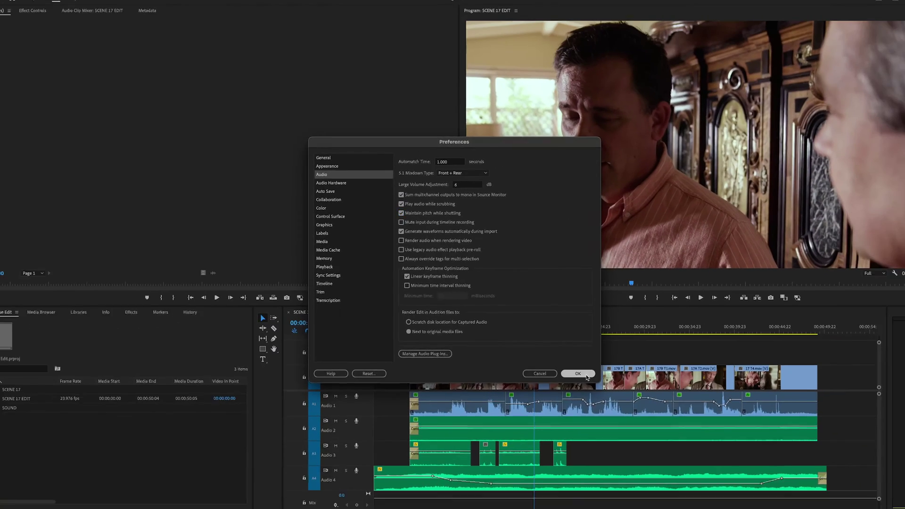
pyautogui.press('Return')
# Step: Shuttle forward from about 8 seconds to hear pitch-kept audio, stopping near 00:00:21:10
pyautogui.click(448, 325)
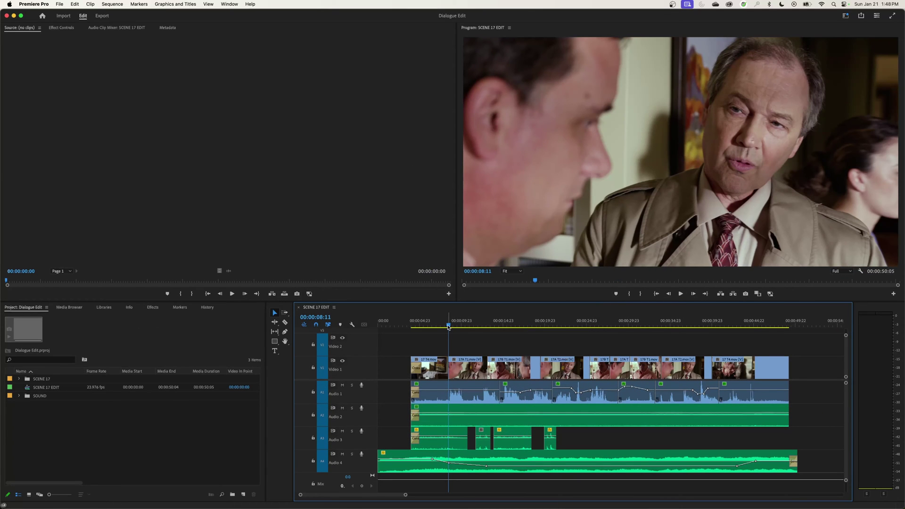
pyautogui.press('l')
pyautogui.press('l')
pyautogui.press('l')
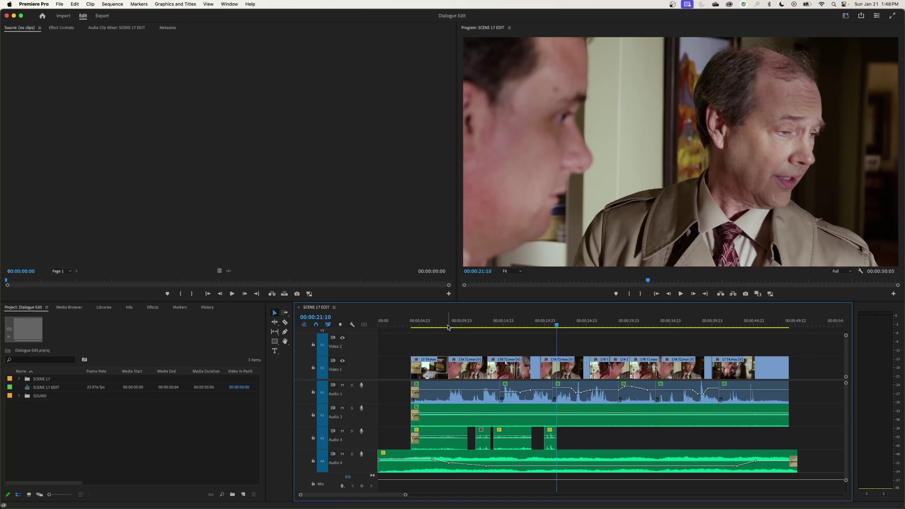
pyautogui.click(34, 4)
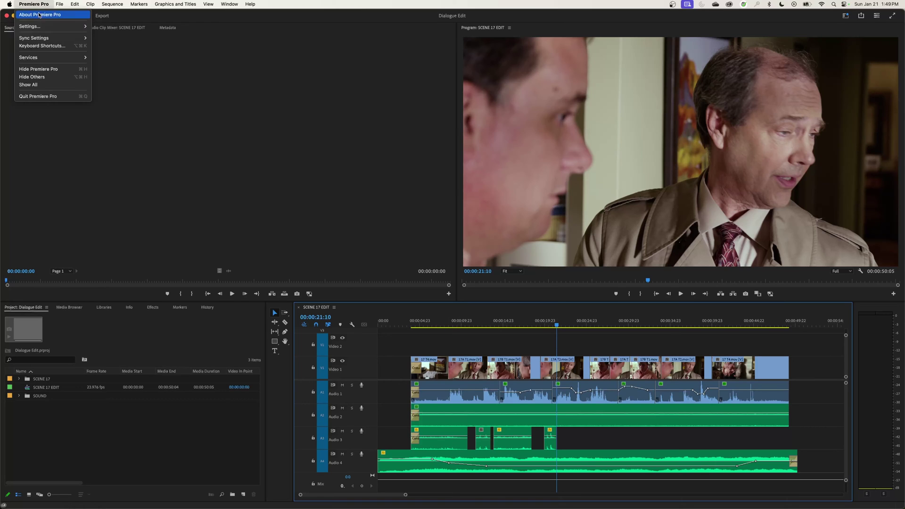
# Step: Turn Maintain pitch while shuttling back off in the Audio preferences
pyautogui.moveTo(61, 27)
pyautogui.click(105, 27)
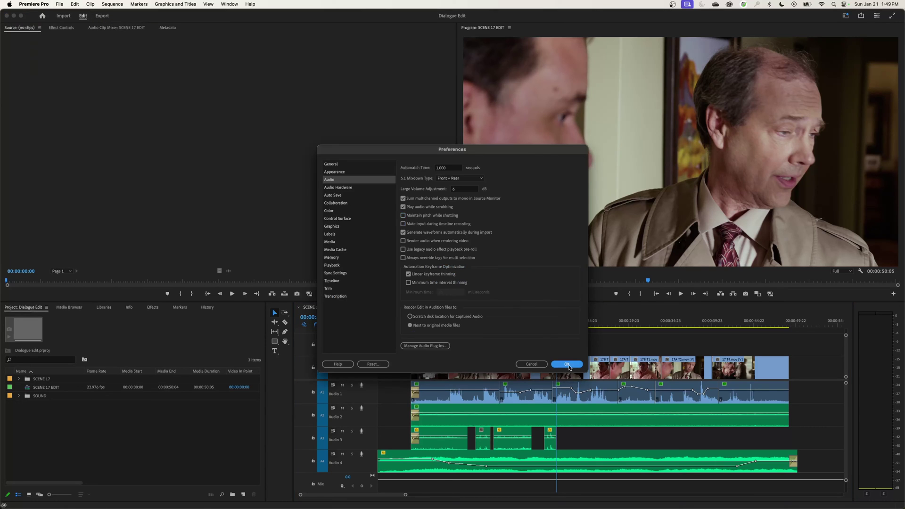
pyautogui.click(567, 365)
# Step: Scrub the scene from about 8 seconds to compare the audio, then stop playback
pyautogui.click(447, 326)
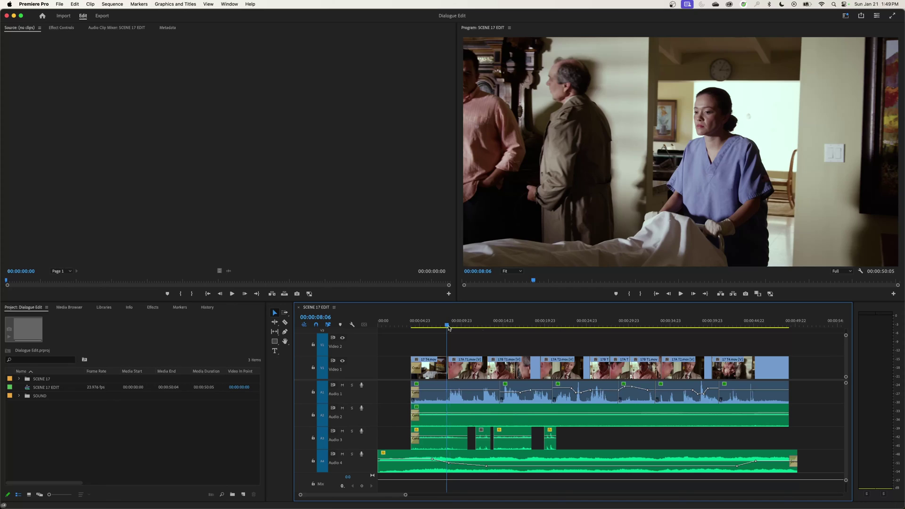
pyautogui.moveTo(449, 328)
pyautogui.mouseDown()
pyautogui.moveTo(583, 328)
pyautogui.moveTo(438, 328)
pyautogui.mouseUp()
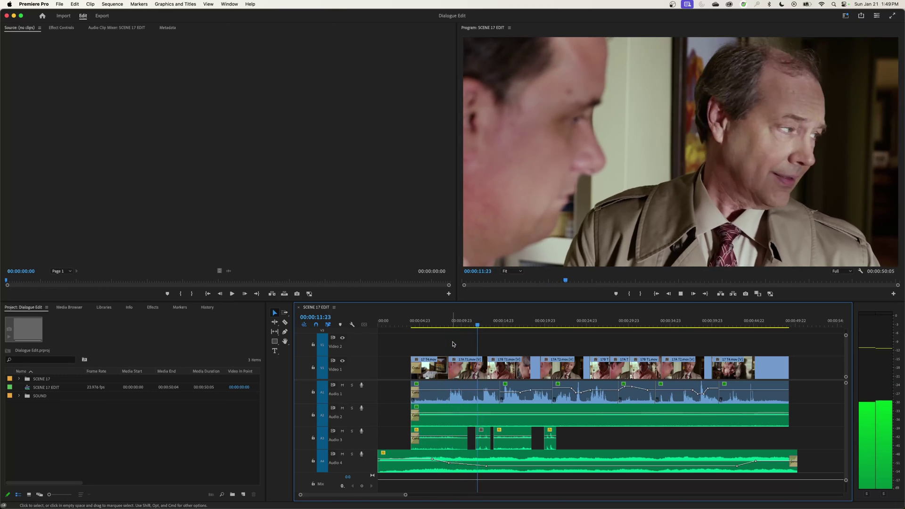
pyautogui.press('k')
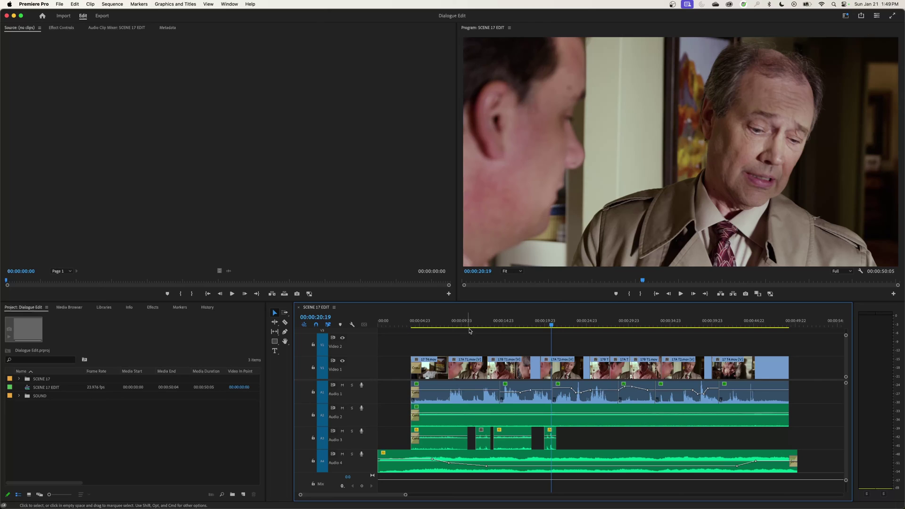
# Step: Open Audio Hardware preferences and review output devices, keeping System Default - Avantree SP750
pyautogui.click(34, 4)
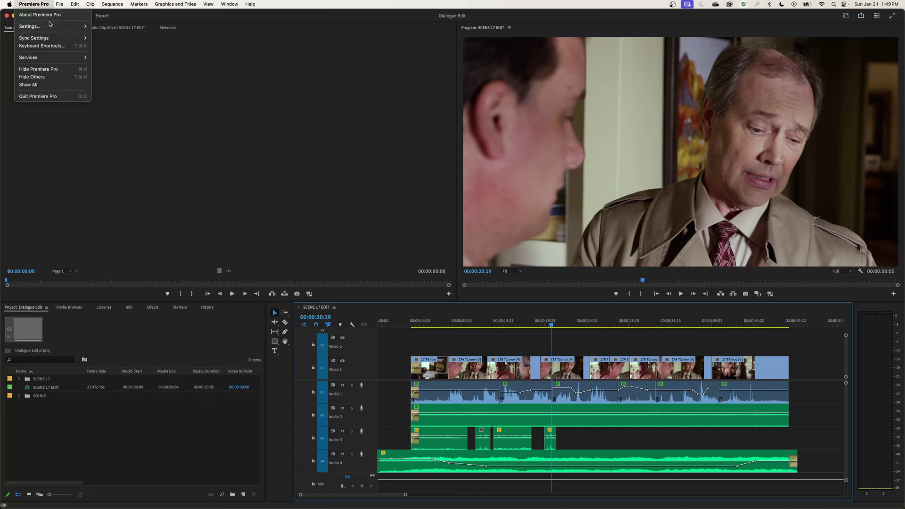
pyautogui.moveTo(52, 26)
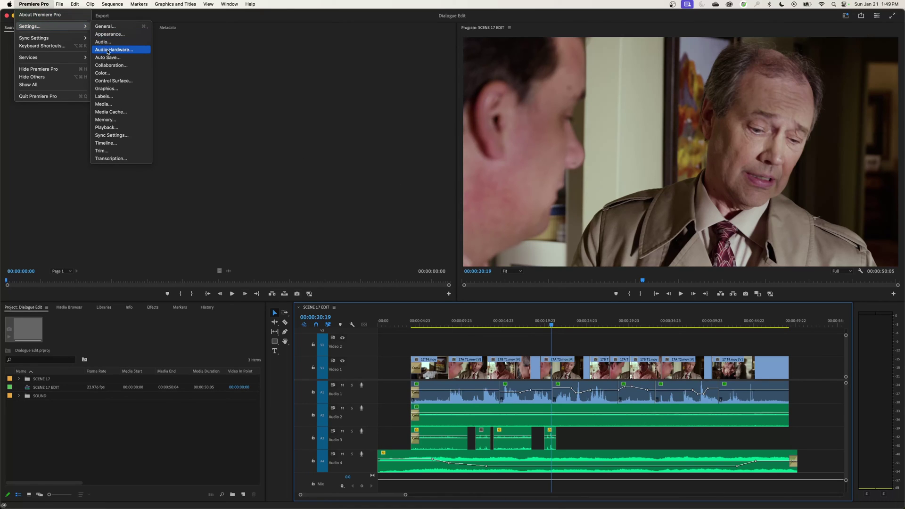
pyautogui.click(107, 50)
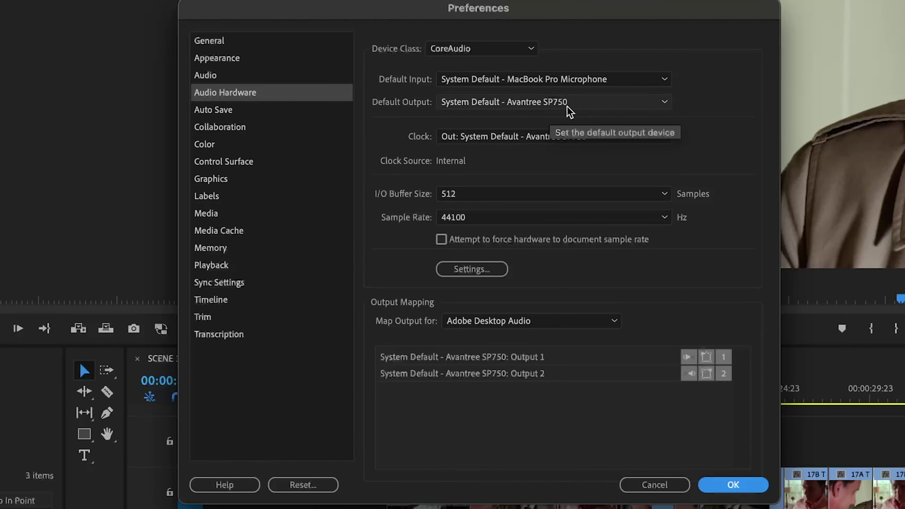
pyautogui.click(550, 111)
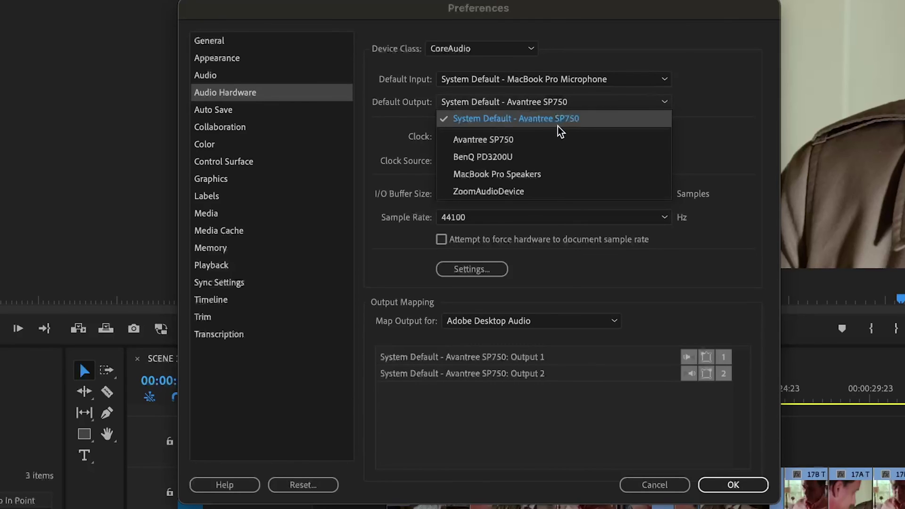
pyautogui.click(687, 287)
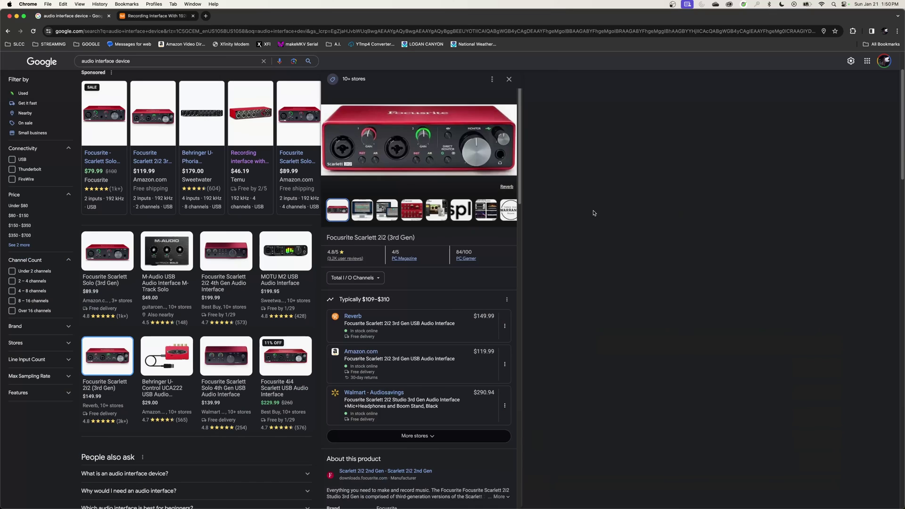
# Step: In Chrome's 'audio interface device' shopping results, open the Focusrite Scarlett 2i2 (3rd Gen) details
pyautogui.moveTo(242, 253)
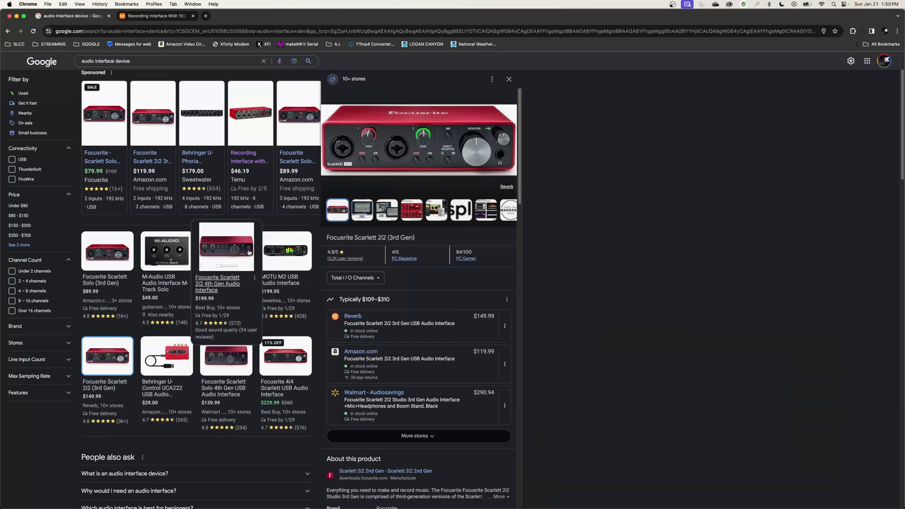
pyautogui.click(453, 216)
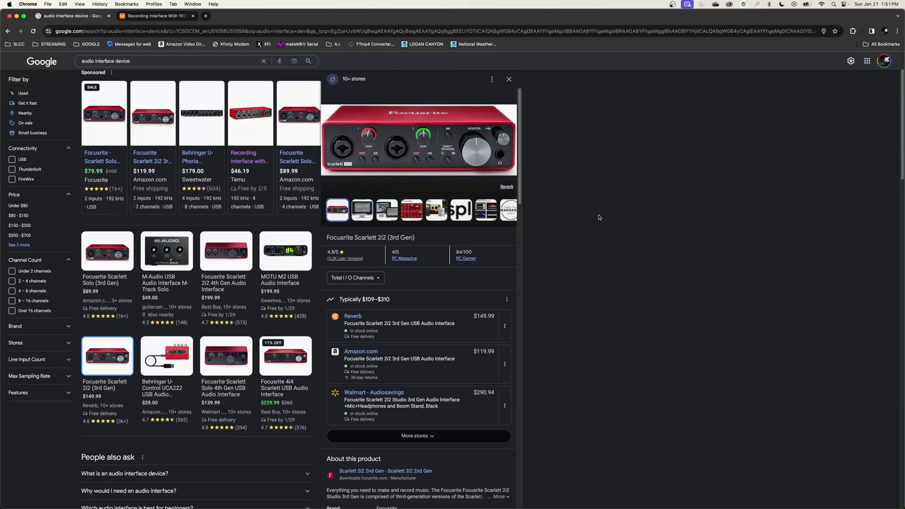
# Step: Keep MacBook Pro Microphone as input and the output unchanged, then confirm with OK
pyautogui.press('super+Tab')
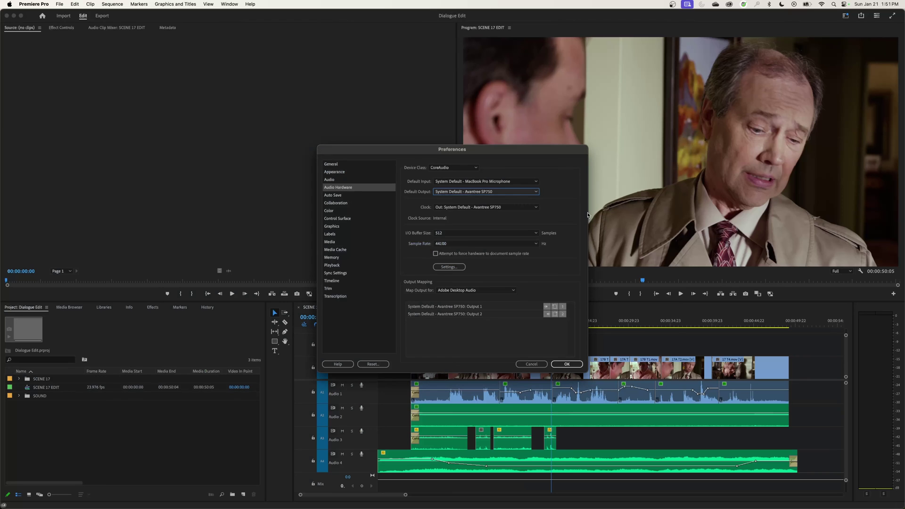
pyautogui.click(455, 182)
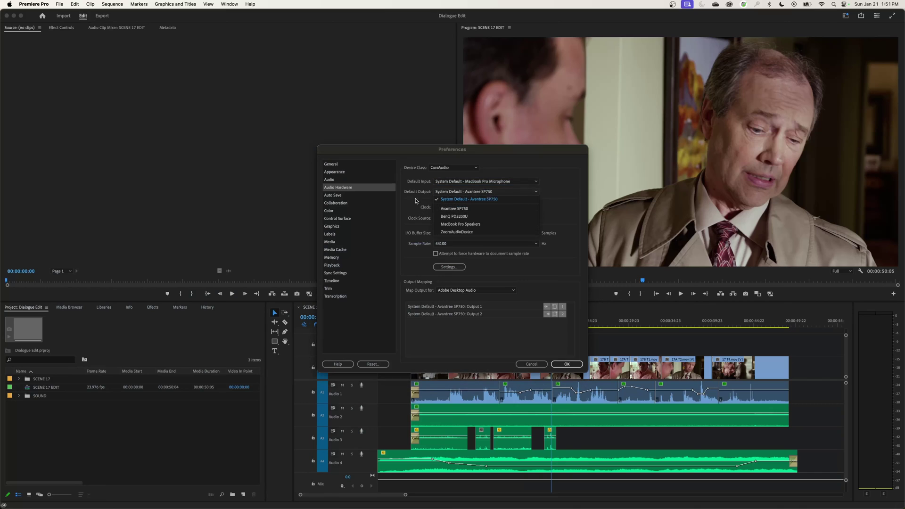
pyautogui.click(454, 189)
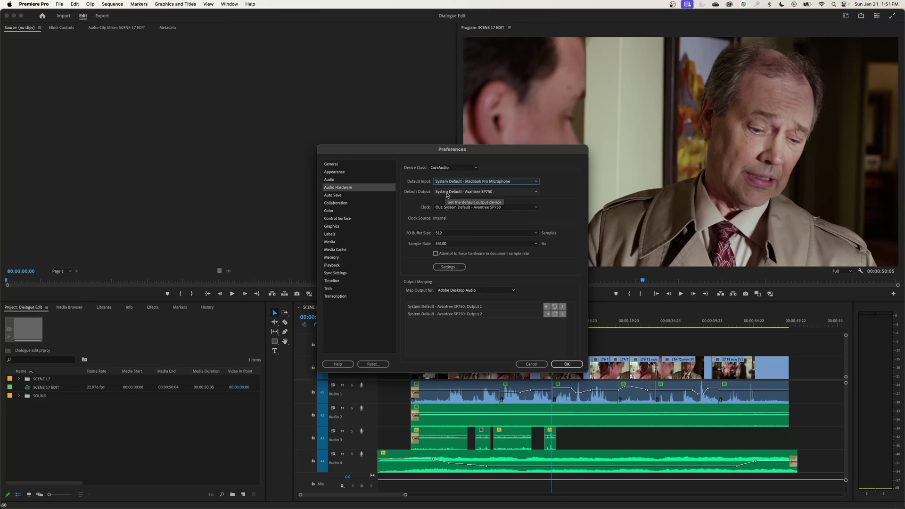
pyautogui.click(447, 193)
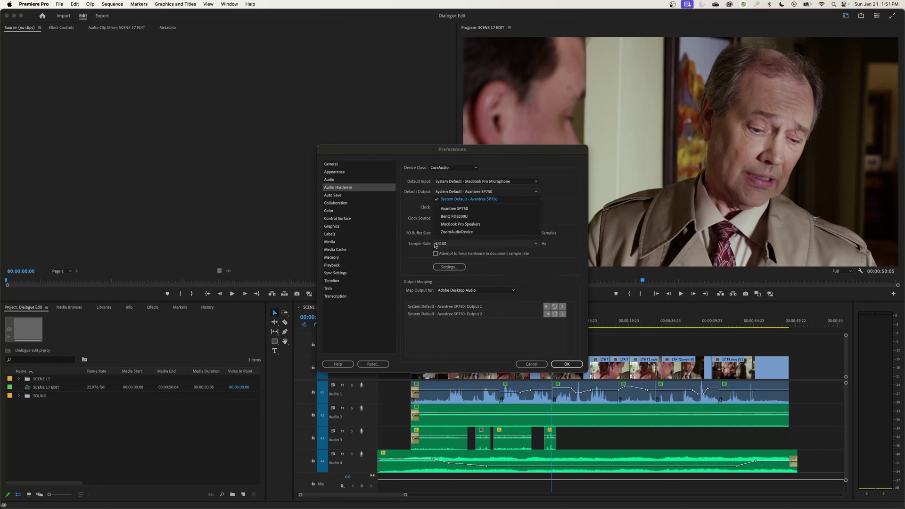
pyautogui.click(404, 203)
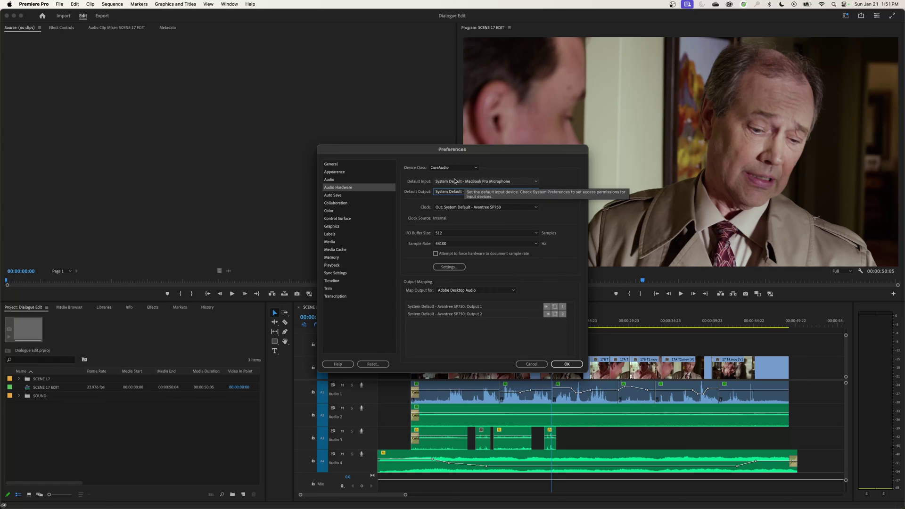
pyautogui.click(561, 364)
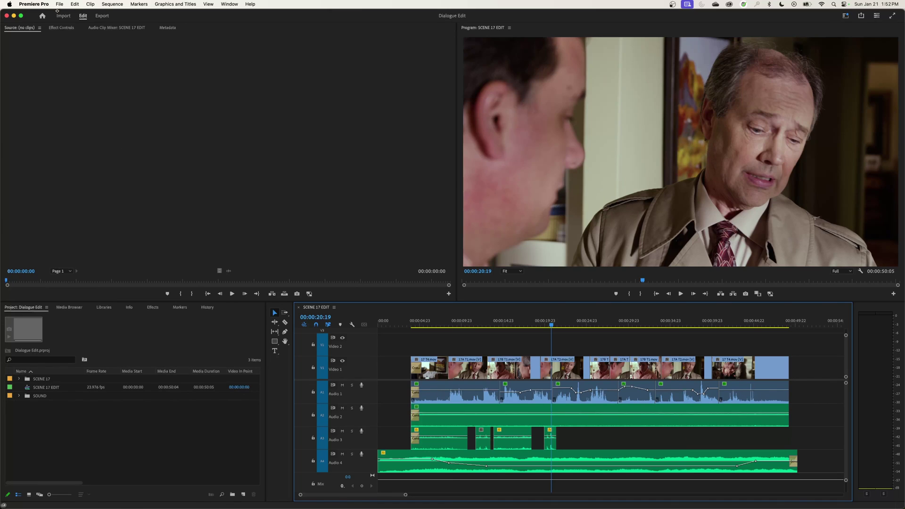
# Step: Open the Auto Save preferences from the Premiere Pro settings menu
pyautogui.click(33, 4)
pyautogui.moveTo(52, 27)
pyautogui.click(116, 59)
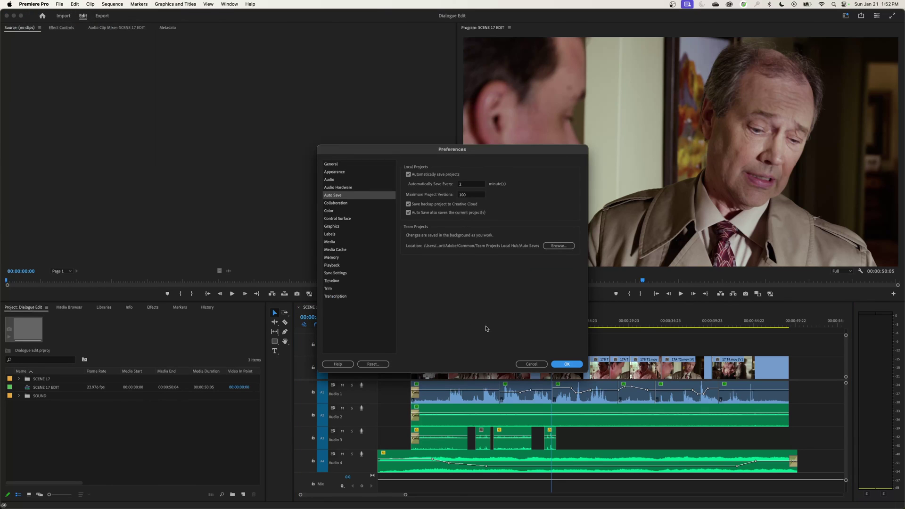